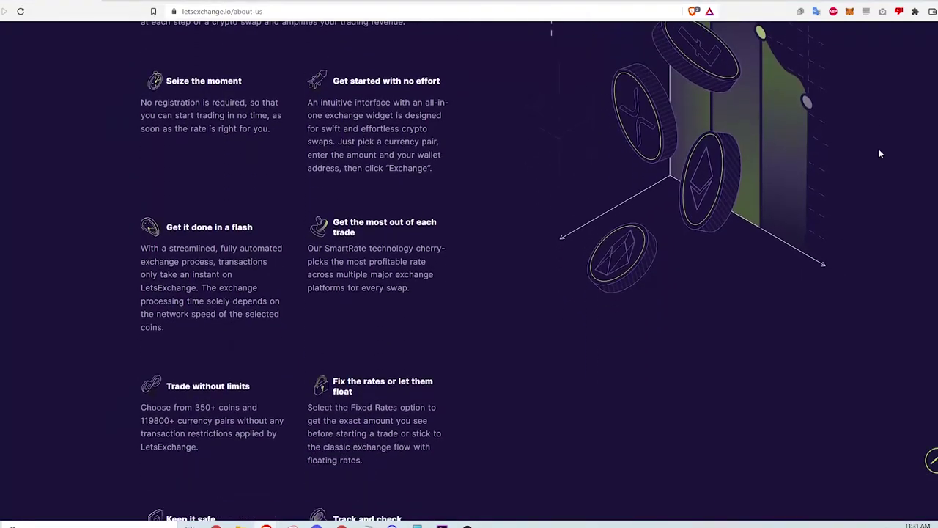
pyautogui.scroll(-1, 881, 154)
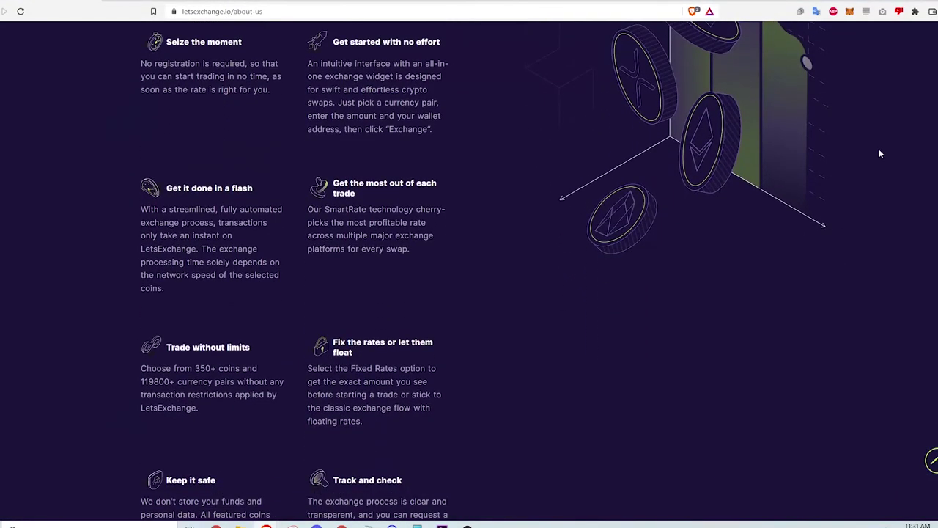
pyautogui.scroll(-2, 880, 154)
pyautogui.scroll(-2, 880, 154)
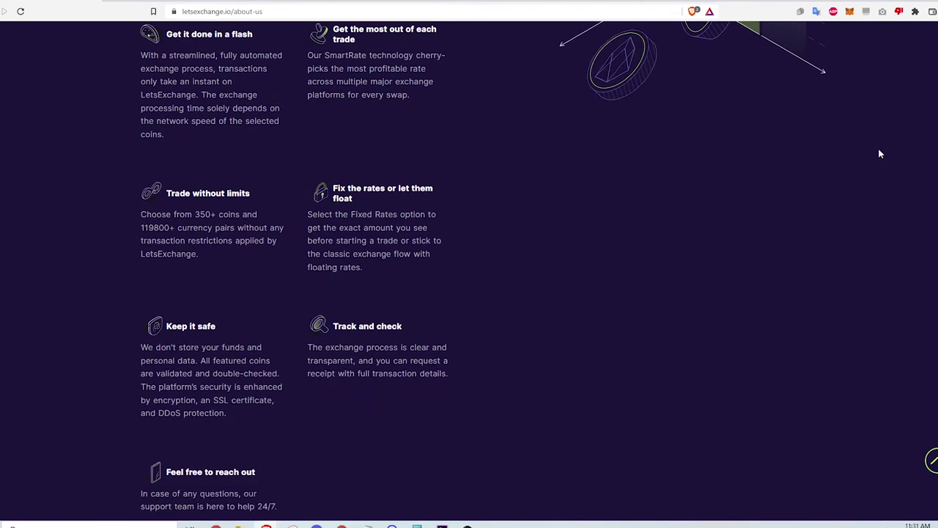
pyautogui.scroll(-1, 880, 153)
pyautogui.scroll(-2, 785, 198)
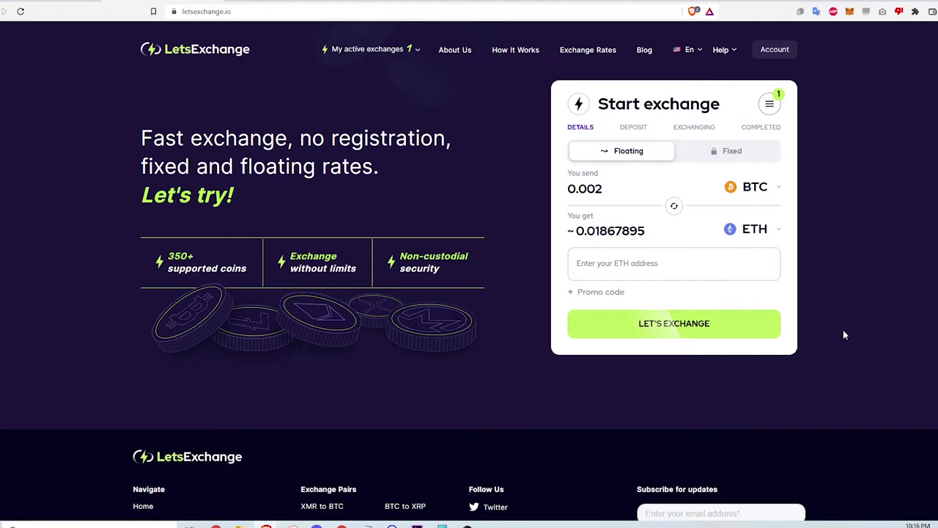
# - Search the 'You get' coin list for 'ftm' to show the Fantom options
pyautogui.click(770, 230)
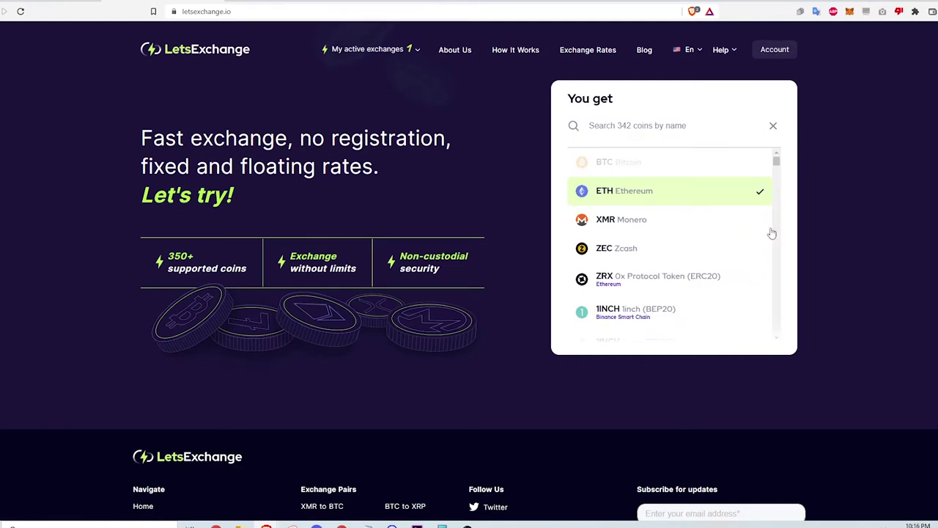
pyautogui.write('ftm')
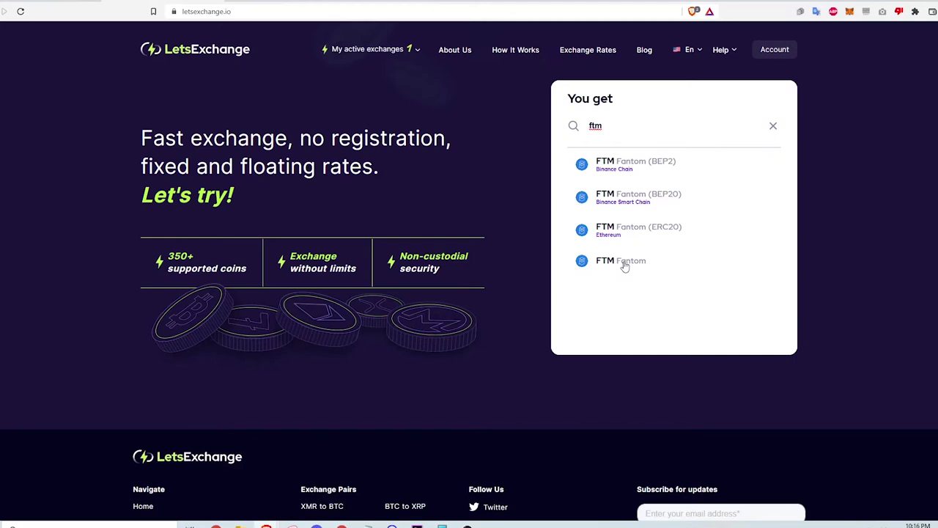
# - Pick native Fantom FTM as the received coin and change the send amount to 0.001 BTC
pyautogui.click(624, 265)
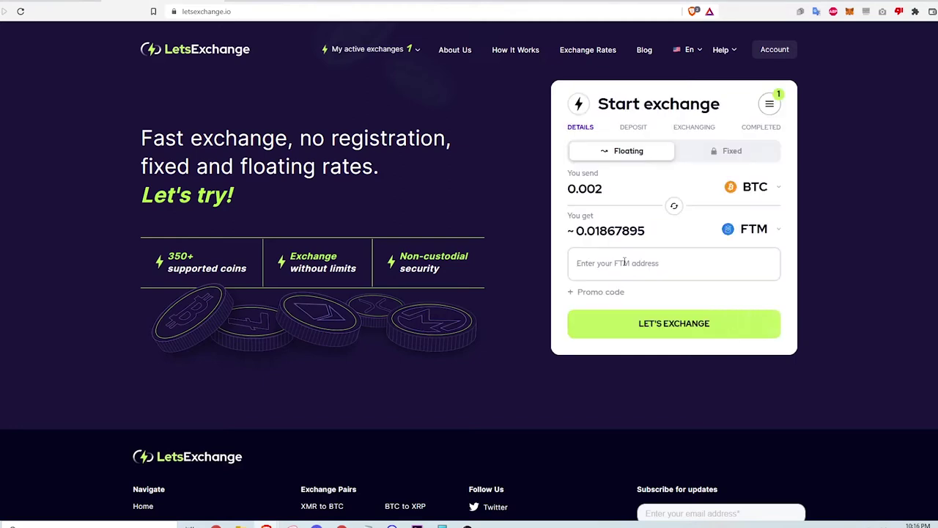
pyautogui.click(629, 192)
pyautogui.press('BackSpace')
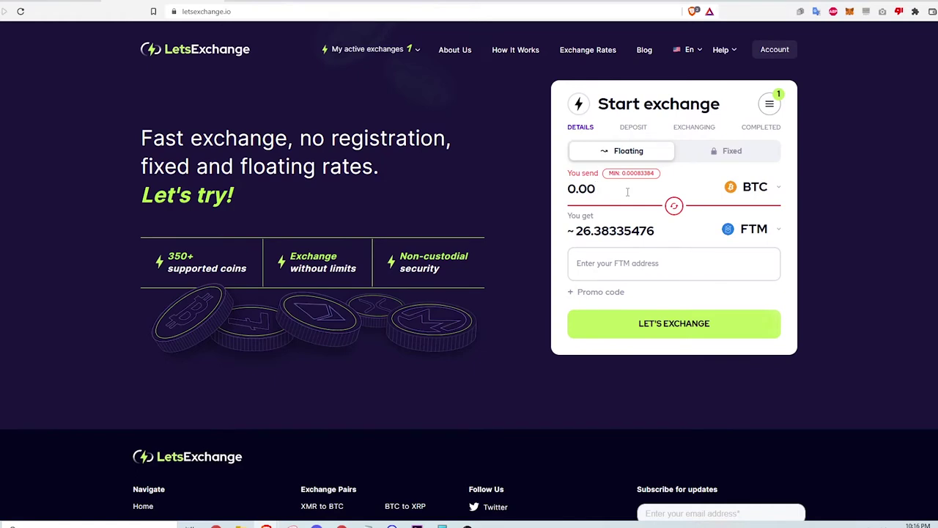
pyautogui.write('1')
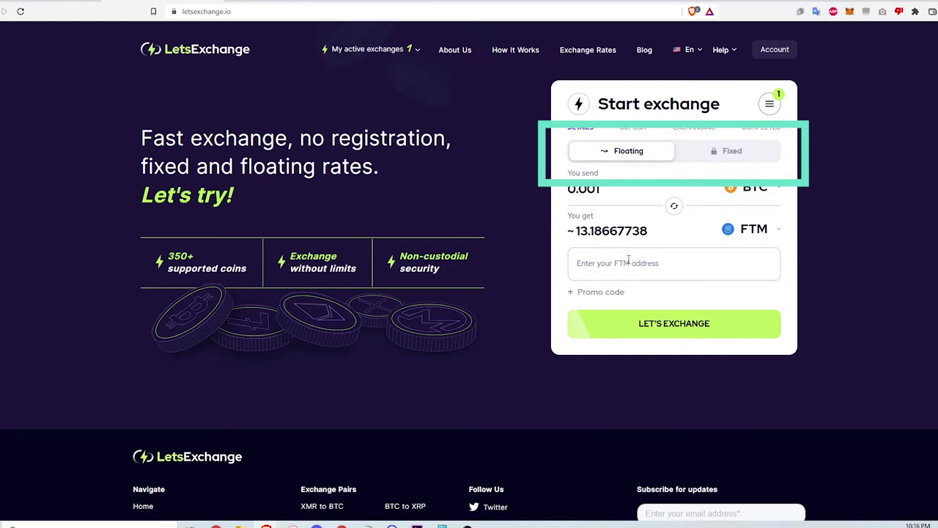
# - Paste the MetaMask account address as the FTM receiving address and proceed to checkout
pyautogui.click(629, 262)
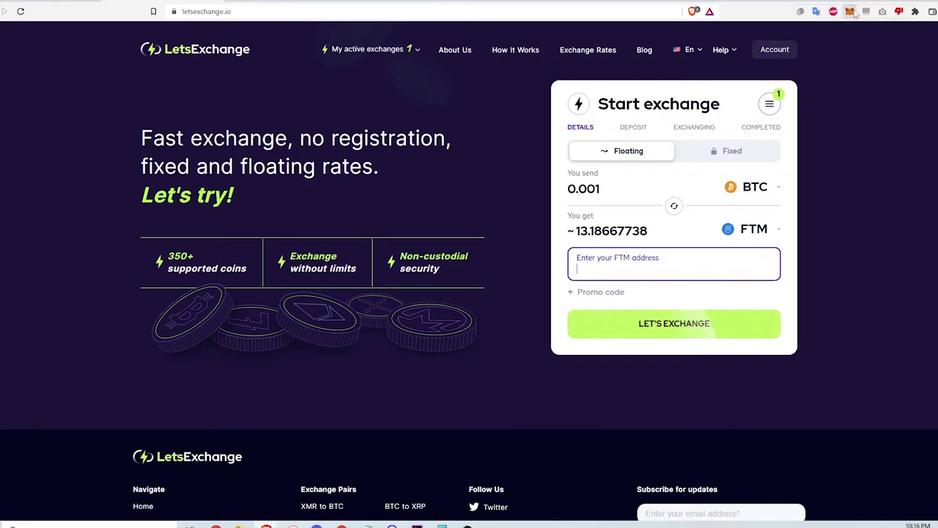
pyautogui.click(850, 11)
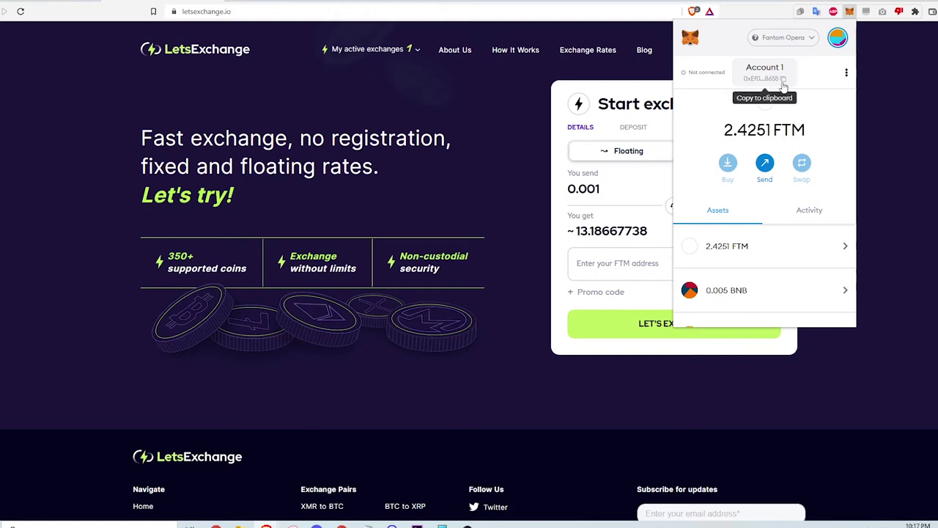
pyautogui.click(781, 79)
pyautogui.click(644, 272)
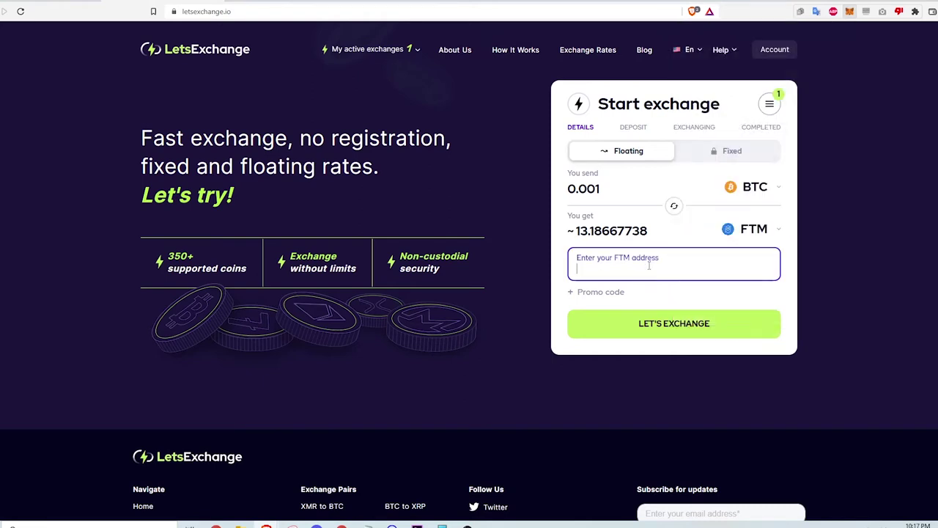
pyautogui.hotkey('ctrl', 'v')
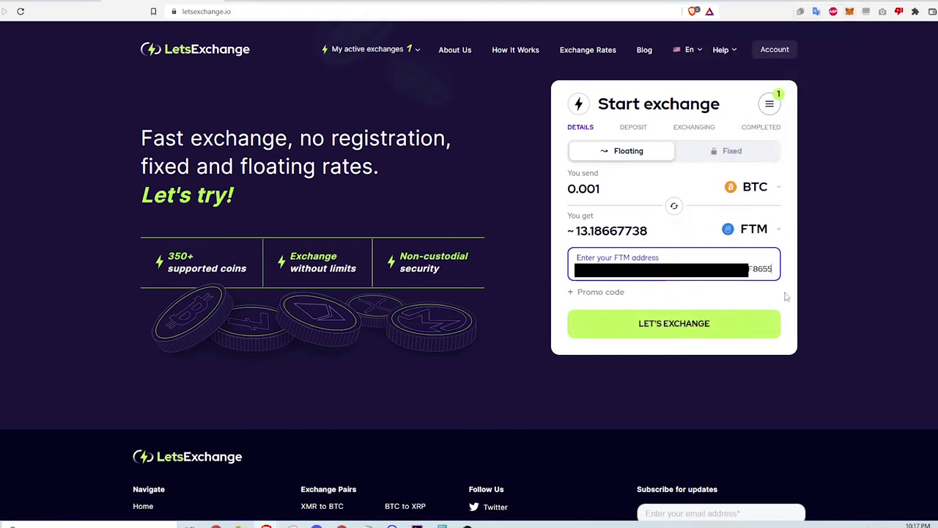
pyautogui.click(770, 293)
pyautogui.click(741, 319)
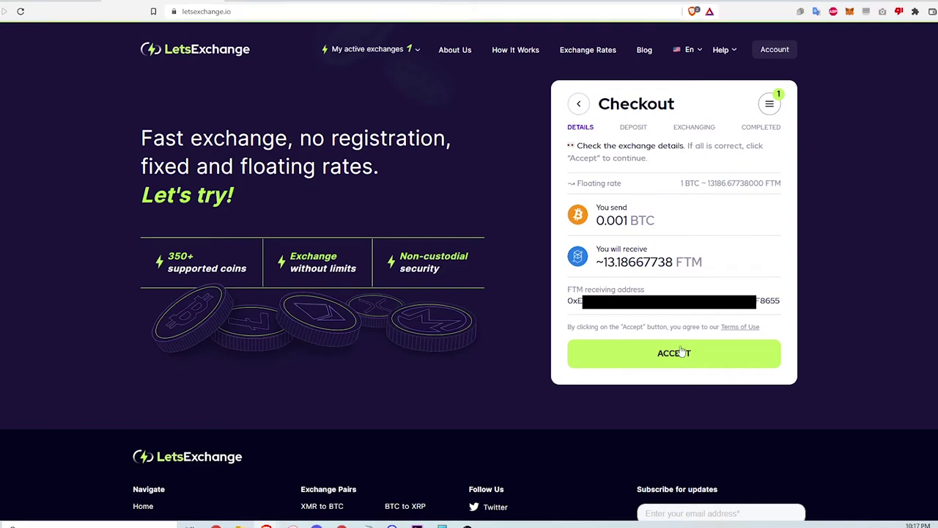
# - Accept the checkout to get the BTC deposit address
pyautogui.click(681, 352)
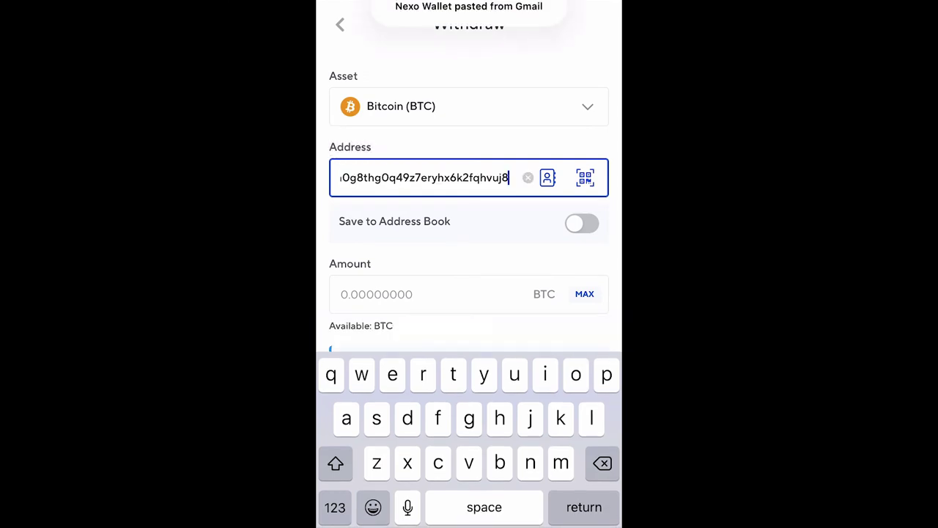
# - Enter 0.0010 BTC in the Nexo withdrawal form and submit it
pyautogui.scroll(-3, 469, 220)
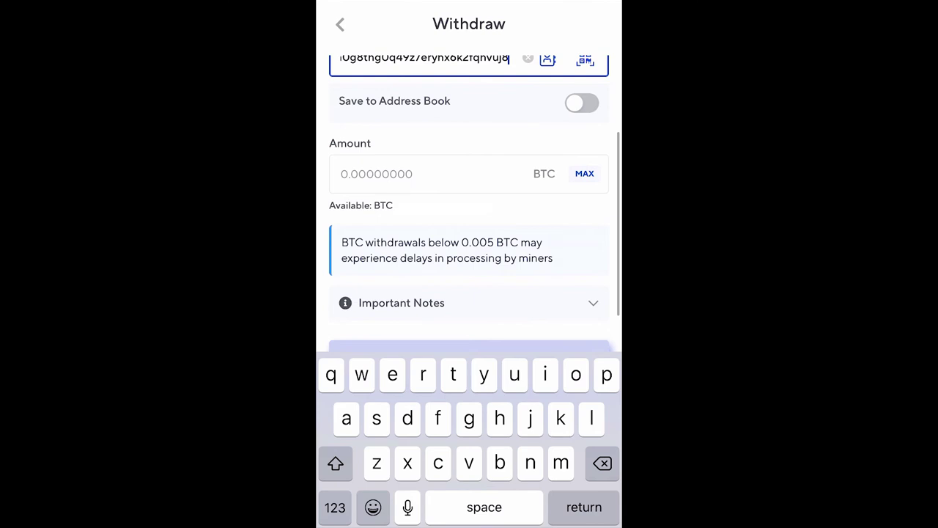
pyautogui.click(433, 174)
pyautogui.write('.001')
pyautogui.write('0')
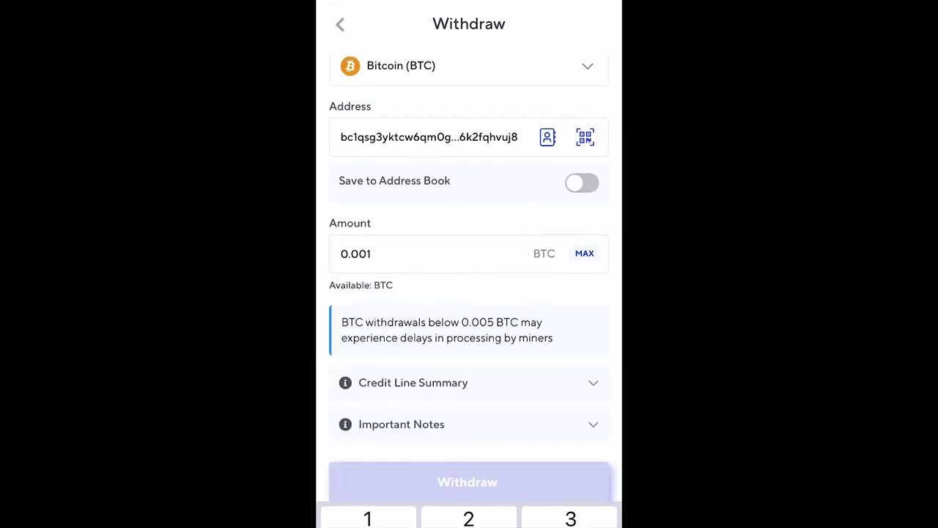
pyautogui.scroll(-2, 470, 293)
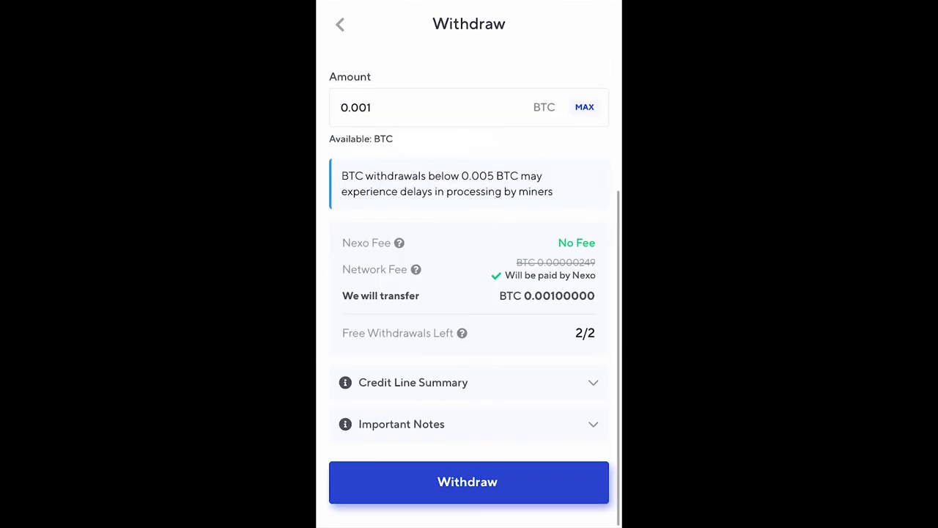
pyautogui.click(468, 482)
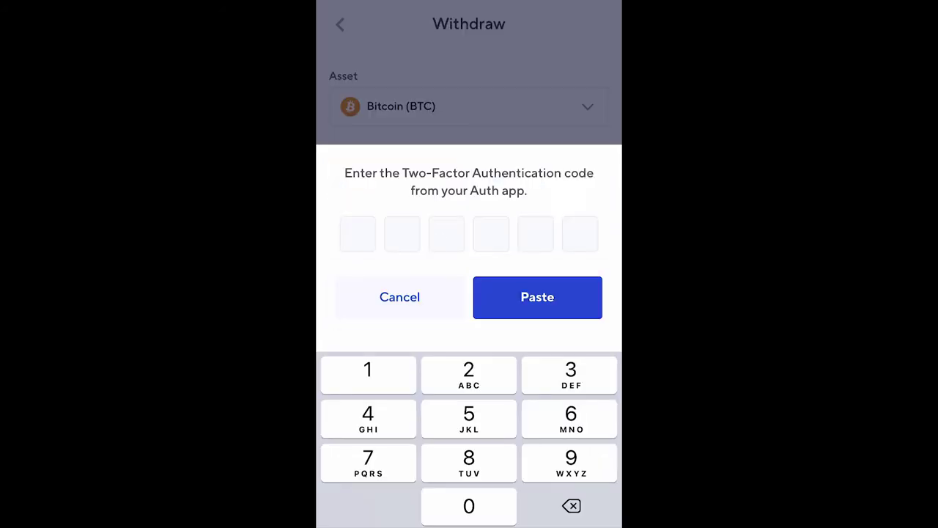
# - Paste the two-factor authentication code and go to email to confirm the withdrawal
pyautogui.click(357, 234)
pyautogui.click(352, 195)
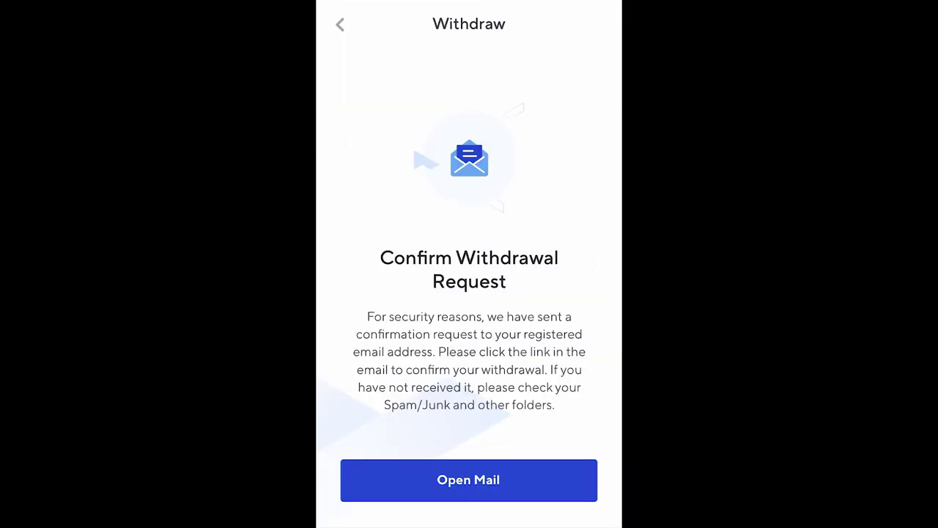
pyautogui.click(468, 480)
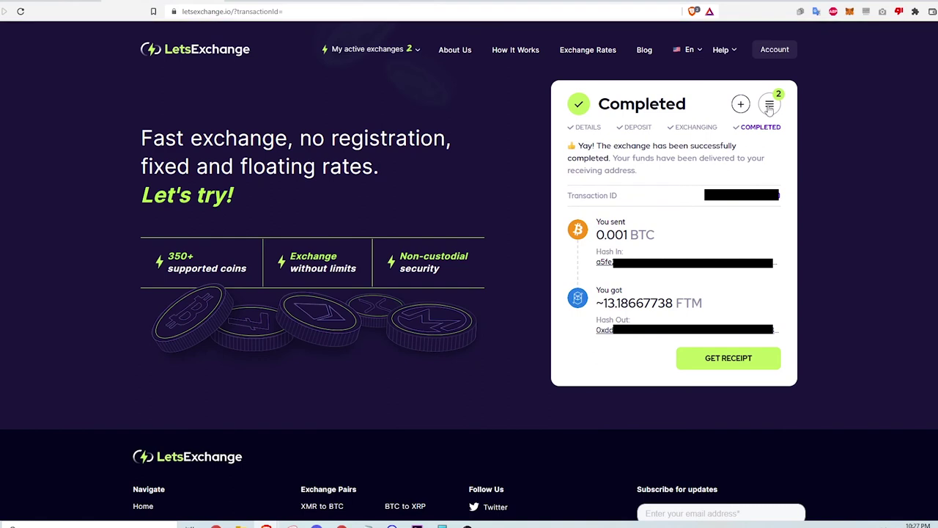
pyautogui.click(850, 12)
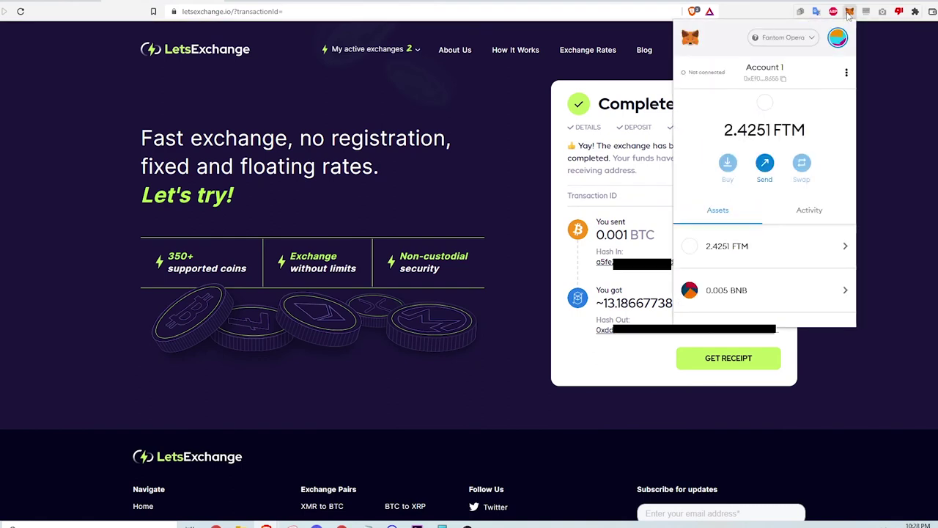
pyautogui.moveTo(723, 130); pyautogui.dragTo(772, 129)
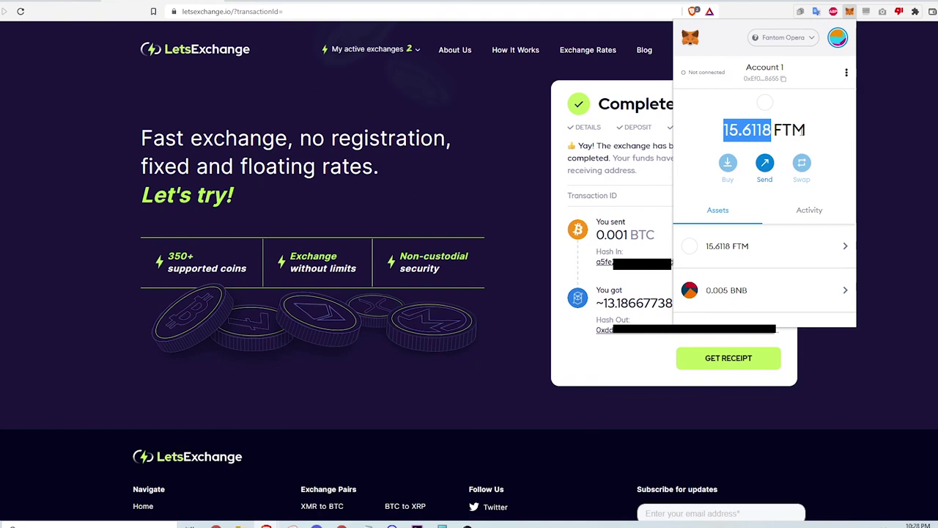
pyautogui.moveTo(805, 131); pyautogui.dragTo(826, 141)
pyautogui.click(827, 141)
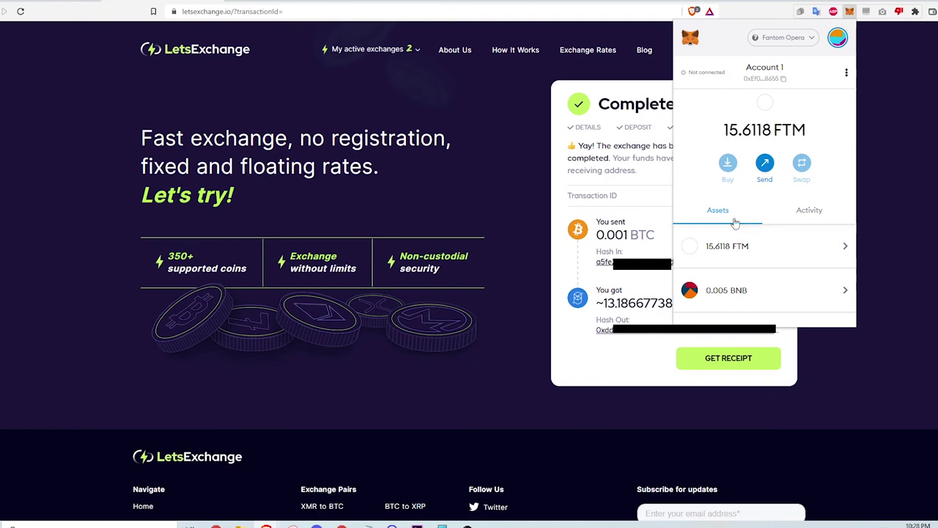
pyautogui.click(565, 270)
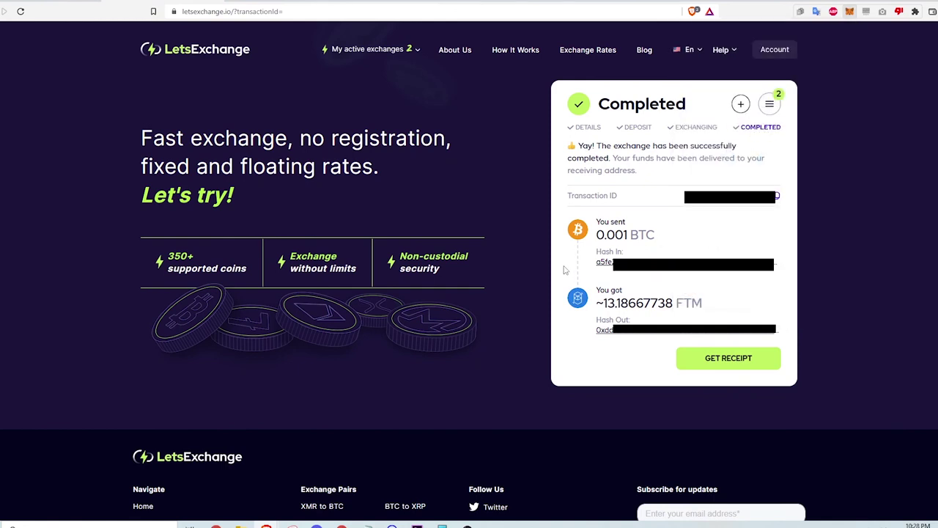